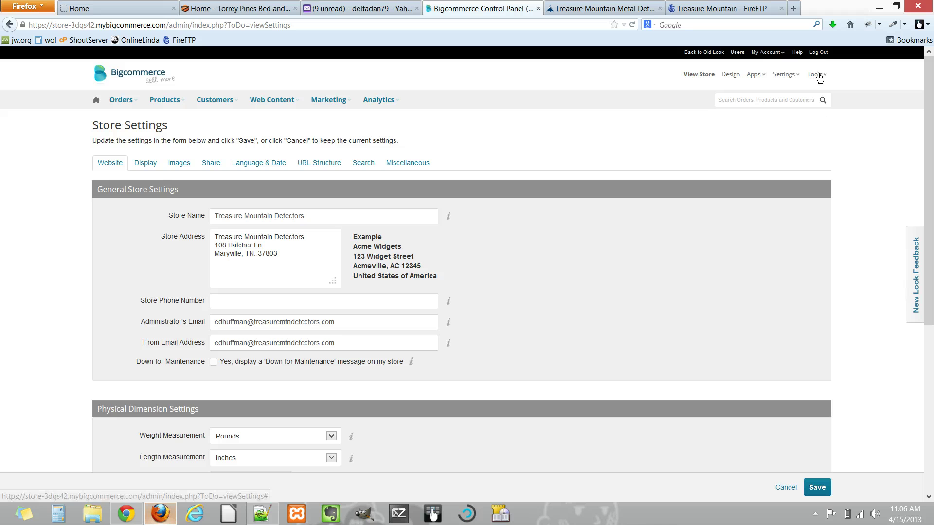
Open the general store settings and review the home page title, meta keywords and meta description fields under Search Engine Optimization
click(819, 76)
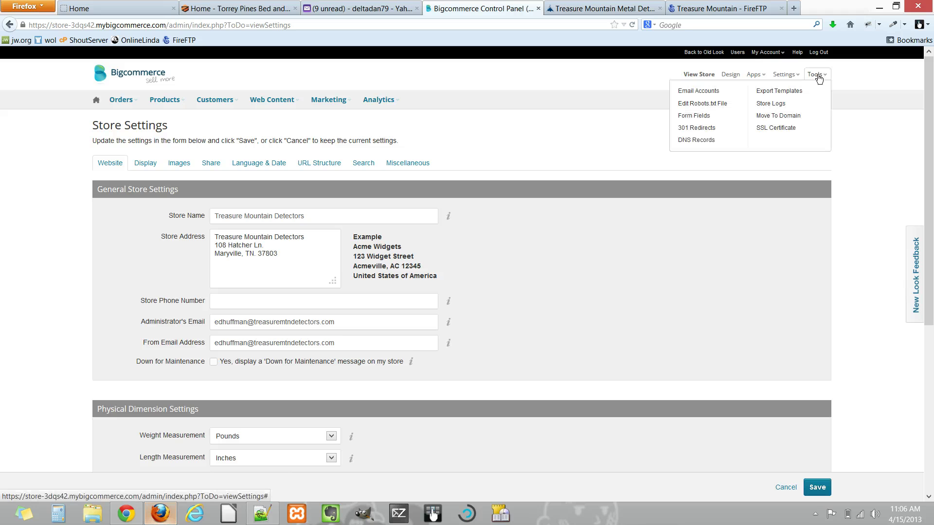
click(783, 78)
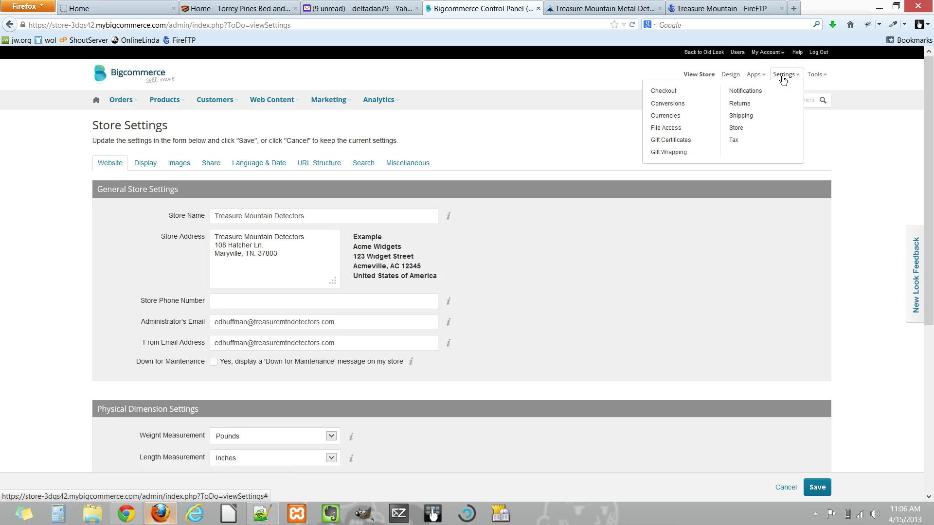
click(738, 129)
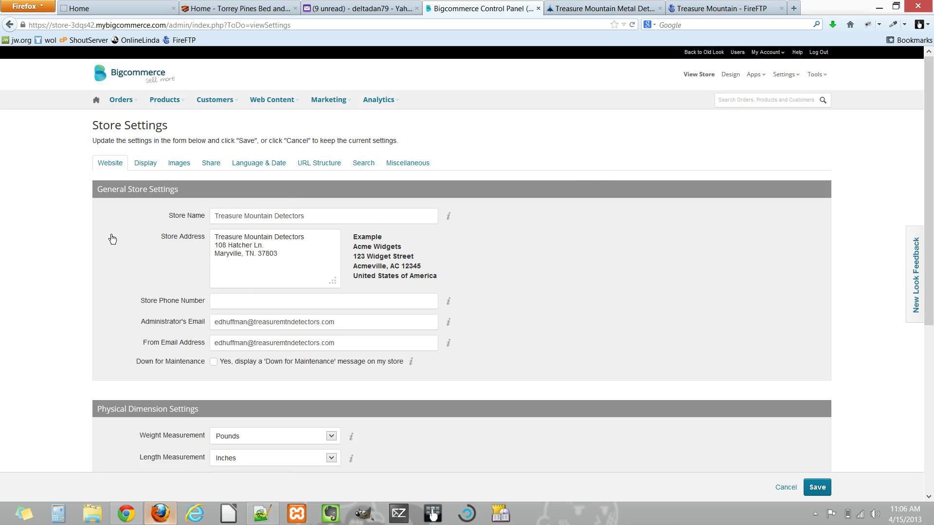
scroll(111, 242, down, 6)
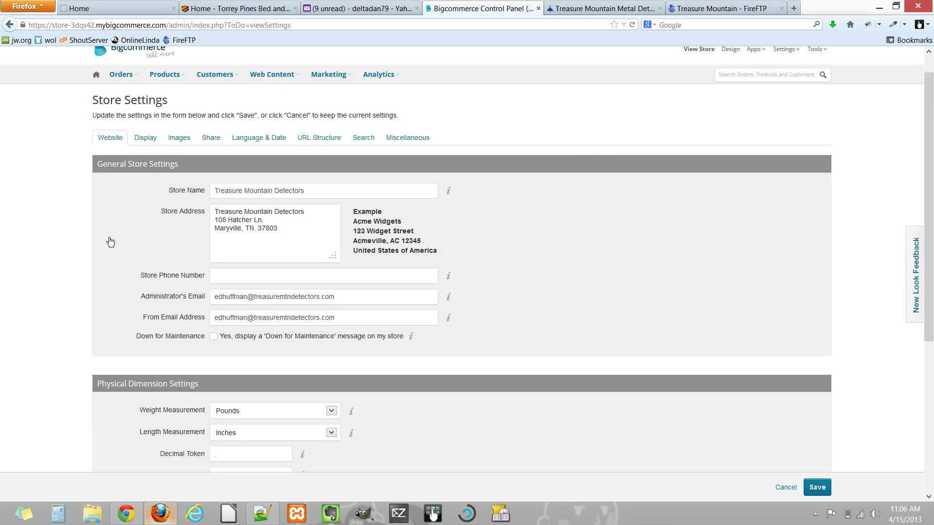
scroll(102, 215, down, 2)
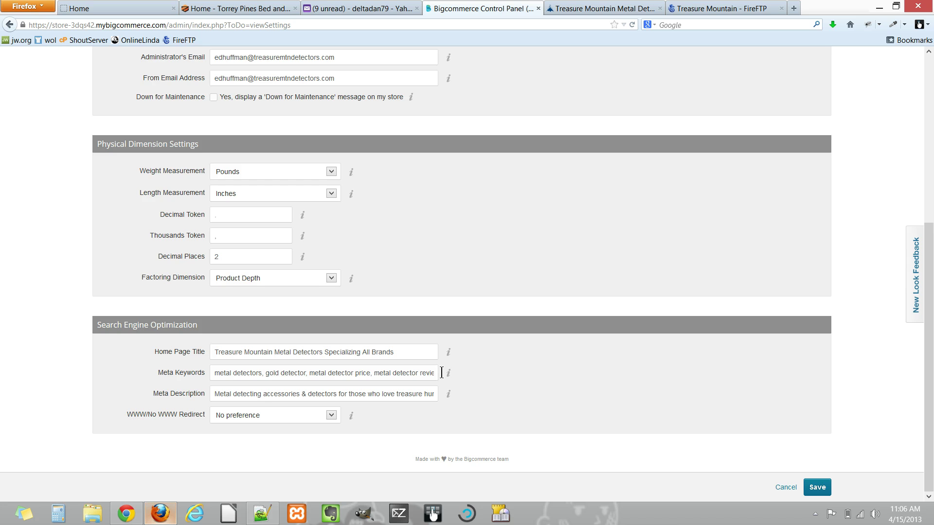
mouse_move(449, 376)
Review the store's URL structure settings for products, categories, web pages and news items
scroll(532, 405, up, 5)
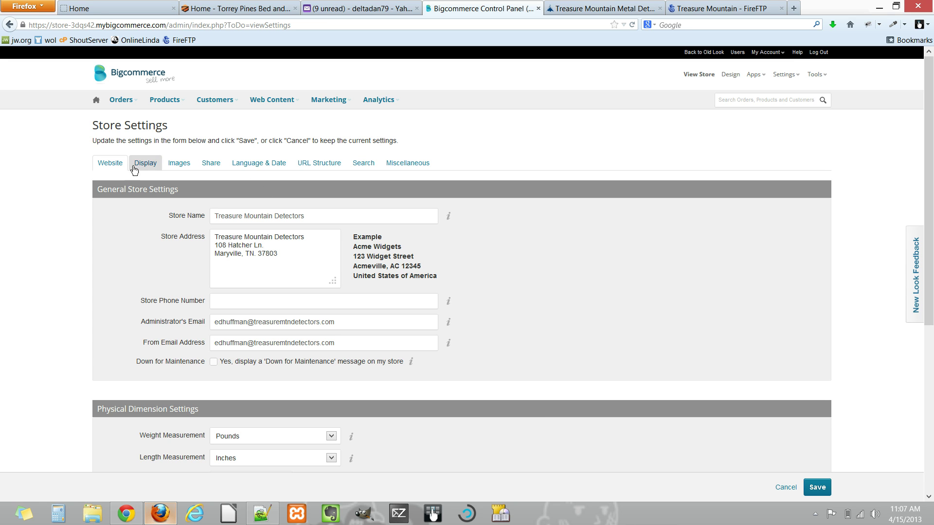
click(314, 166)
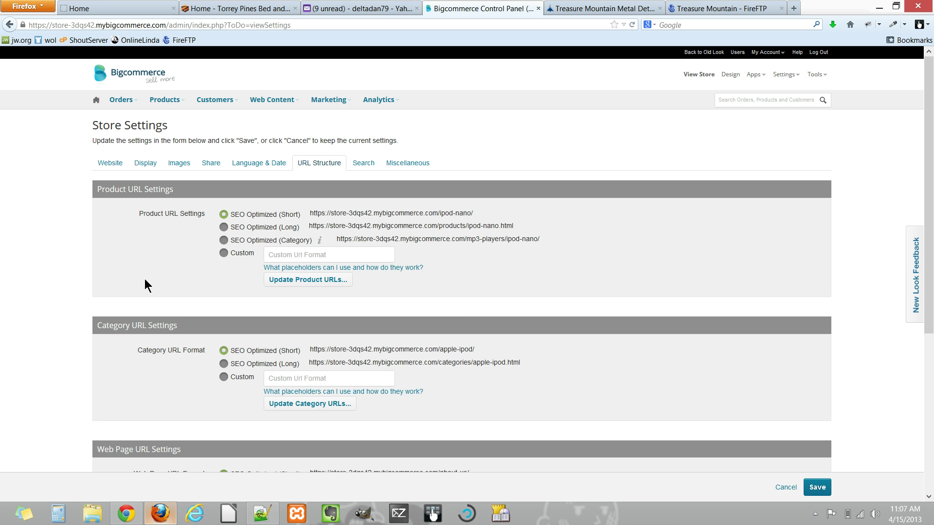
scroll(143, 254, down, 3)
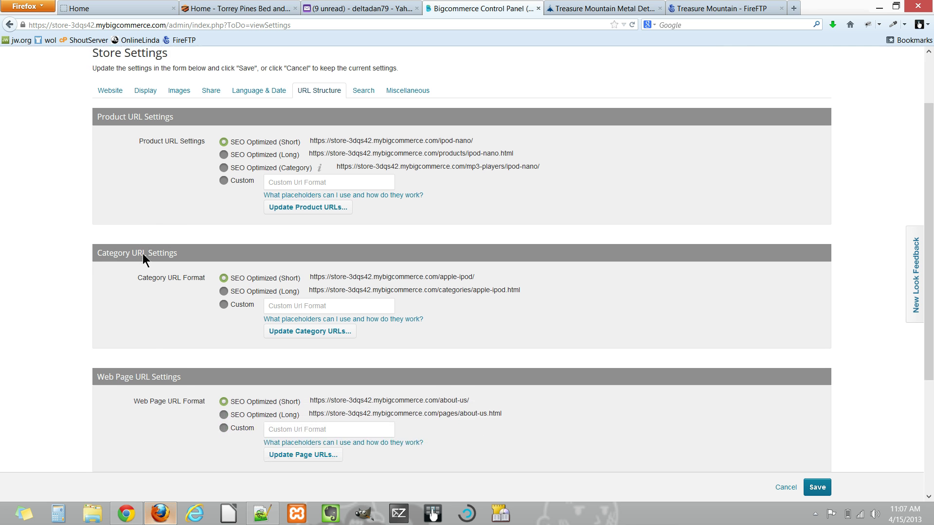
scroll(146, 255, down, 3)
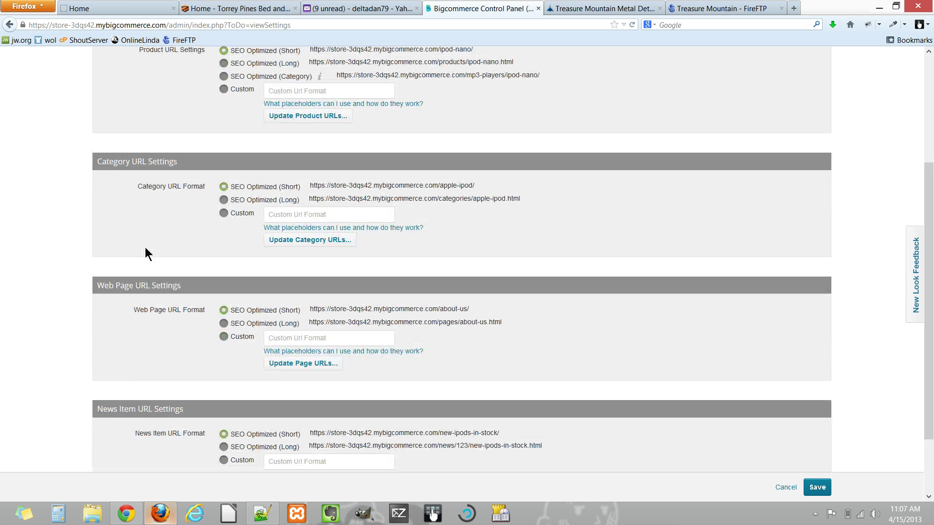
scroll(160, 338, down, 3)
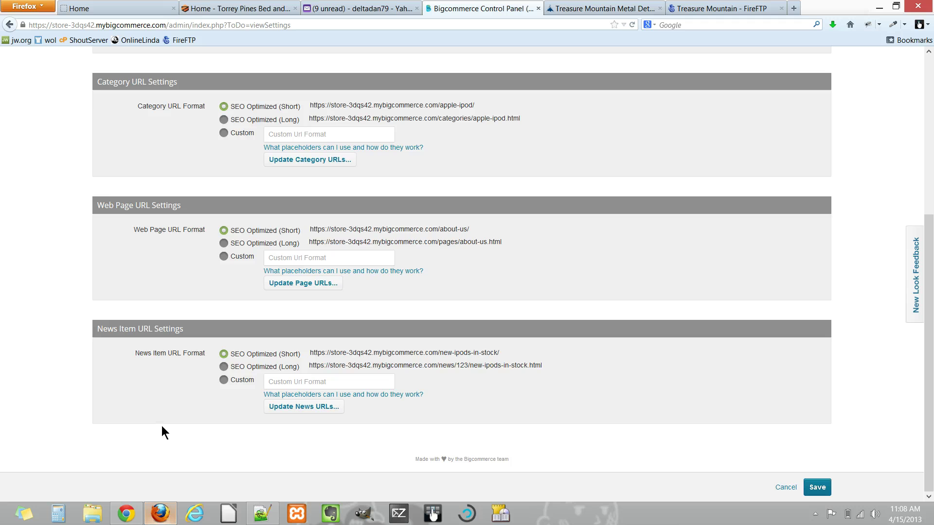
scroll(162, 427, up, 1)
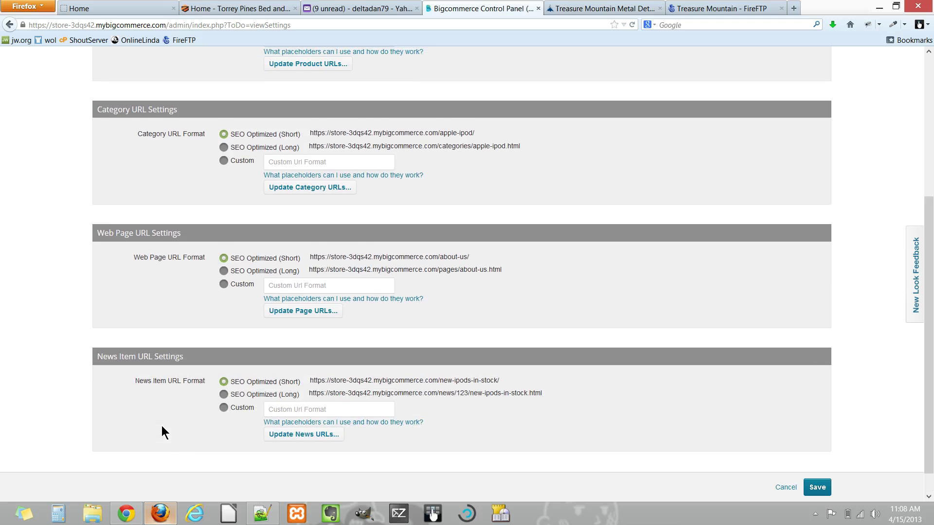
scroll(162, 426, up, 2)
scroll(162, 425, up, 6)
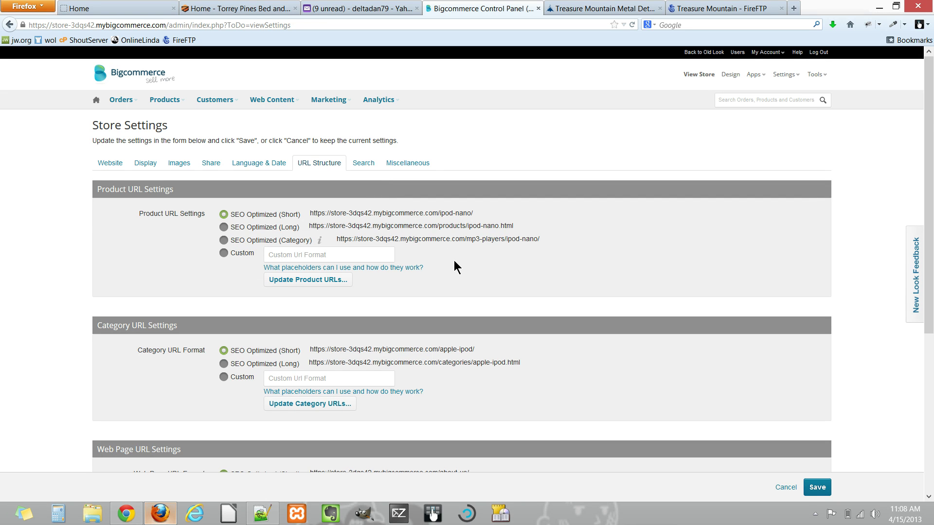
Review the store's miscellaneous settings, including the email, advanced store, customer group and Google sections
click(406, 165)
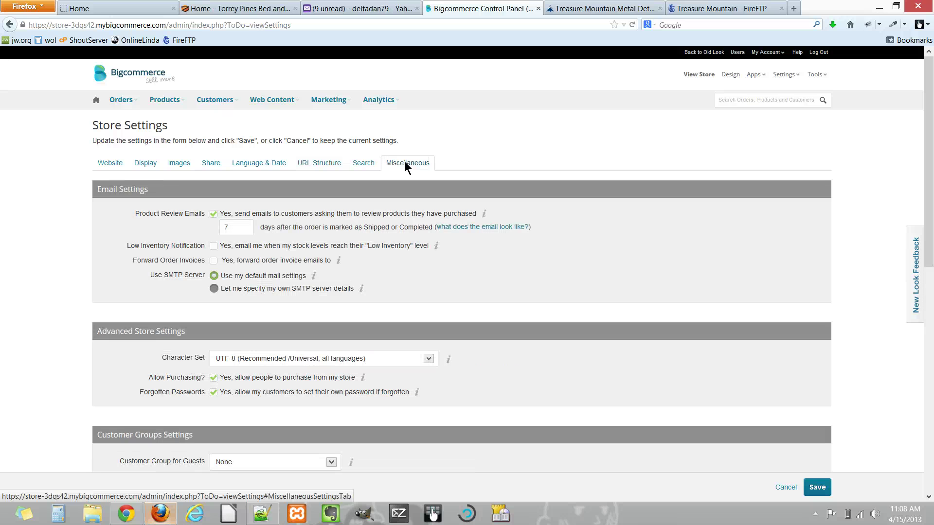
scroll(579, 277, down, 3)
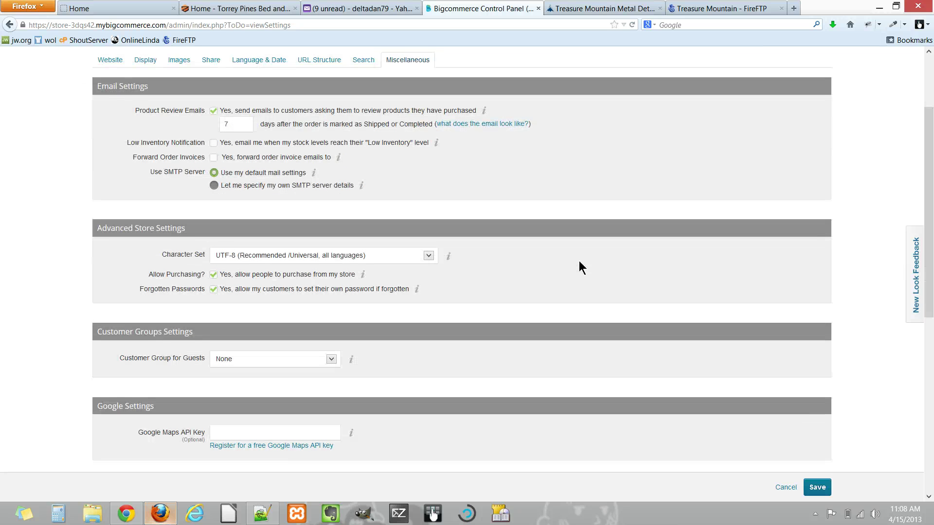
scroll(580, 262, up, 3)
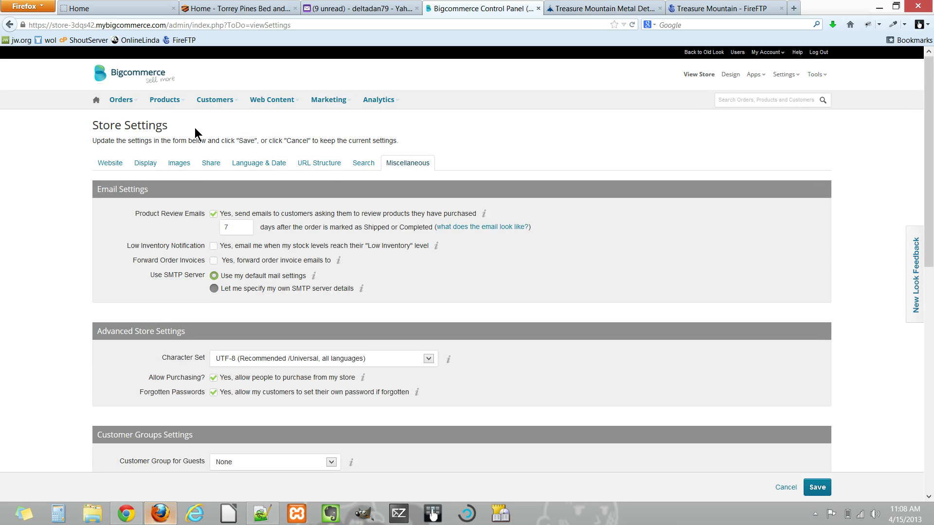
Open the XP DEUS 13" x 11" Search Coil Cover for editing from the list of all products
click(168, 104)
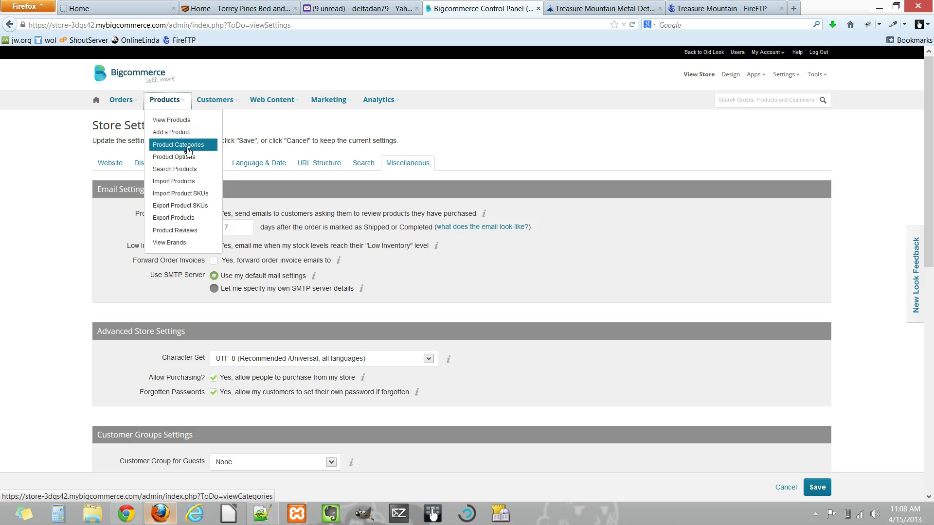
click(180, 125)
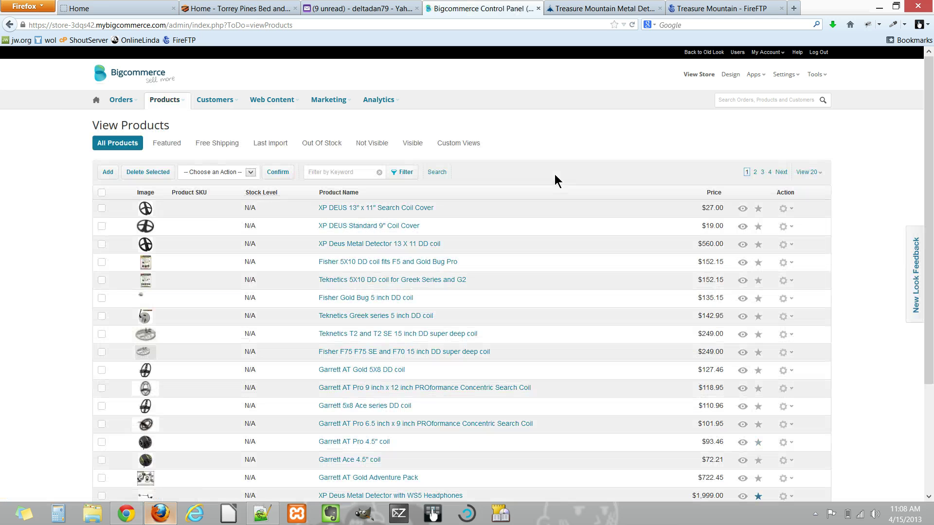
click(792, 210)
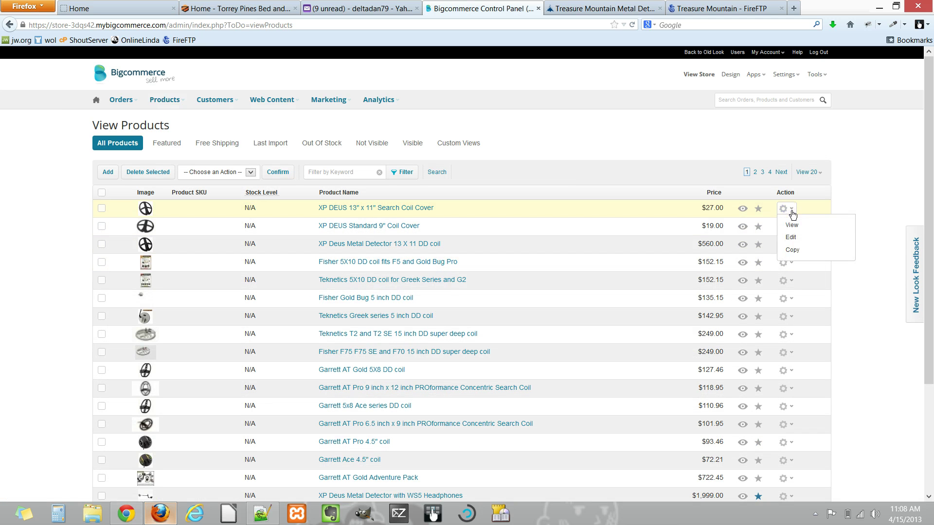
click(796, 241)
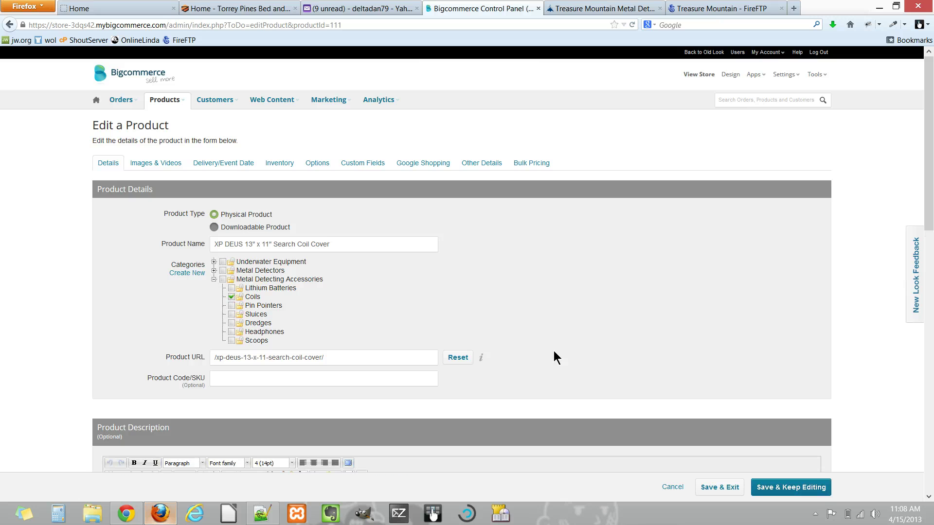
Review the coil cover's main details, including its categories, product URL, description, pricing and shipping
scroll(553, 351, down, 5)
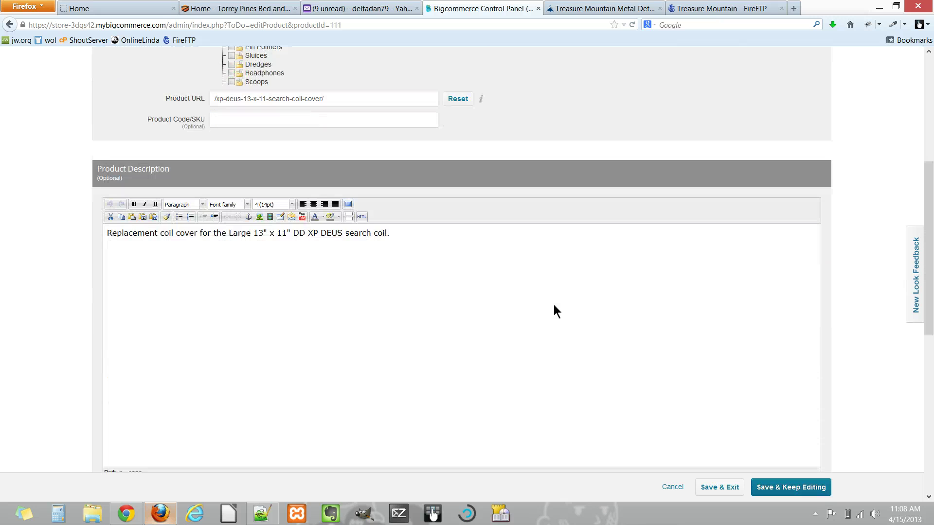
scroll(554, 305, down, 7)
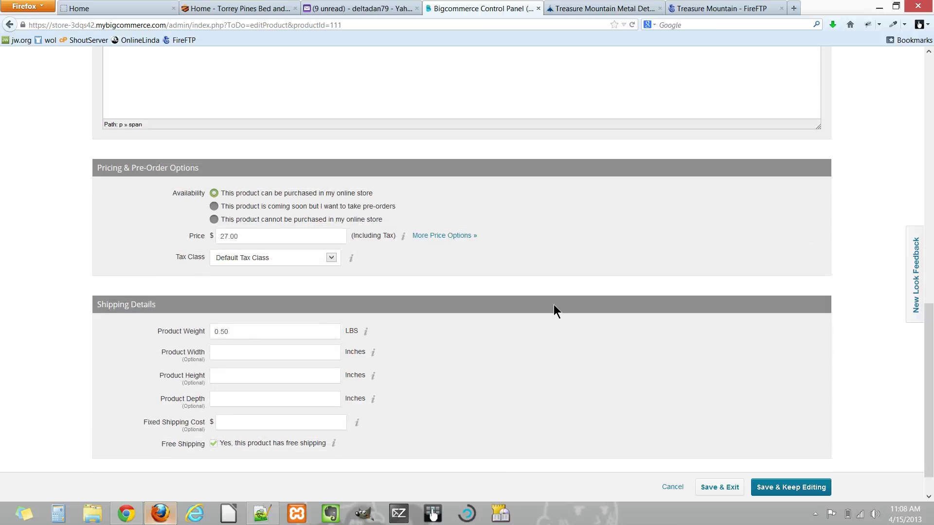
scroll(554, 306, up, 6)
scroll(554, 311, up, 5)
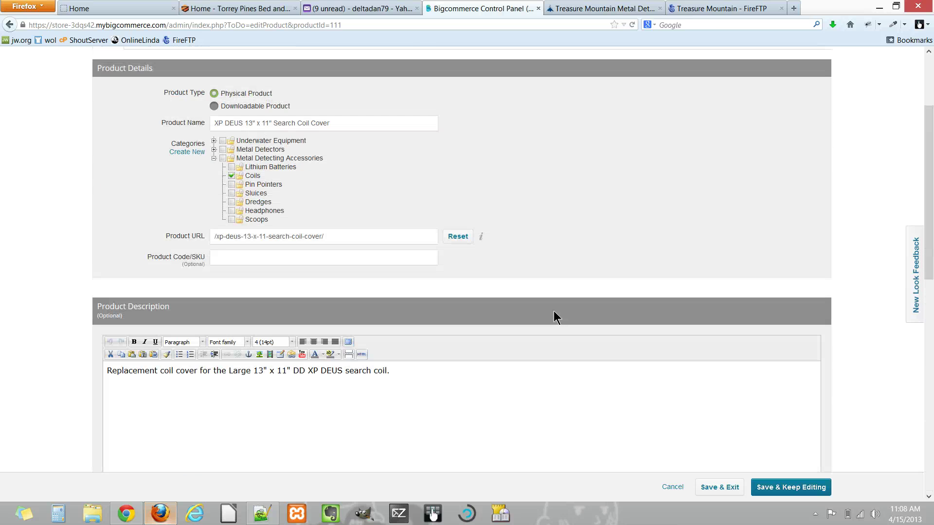
scroll(554, 317, up, 2)
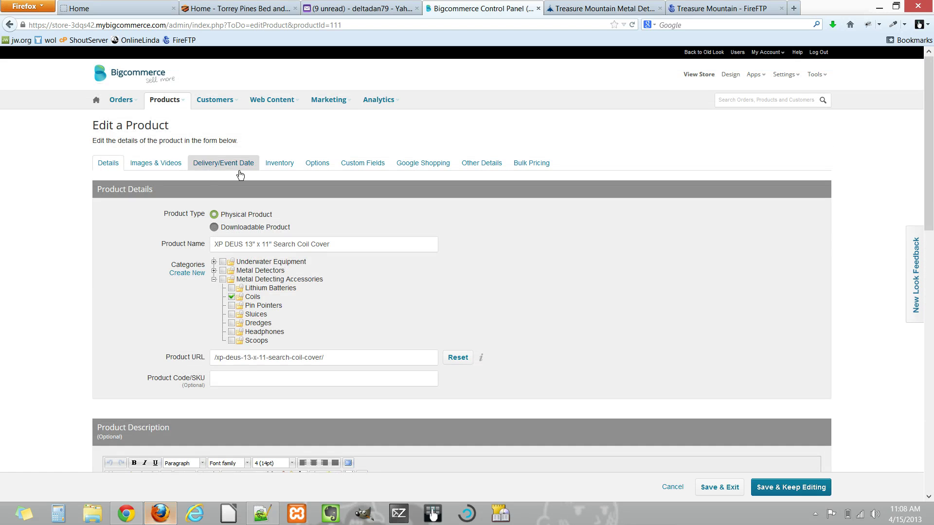
Look through the product's Options, Custom Fields and Google Shopping settings
click(328, 168)
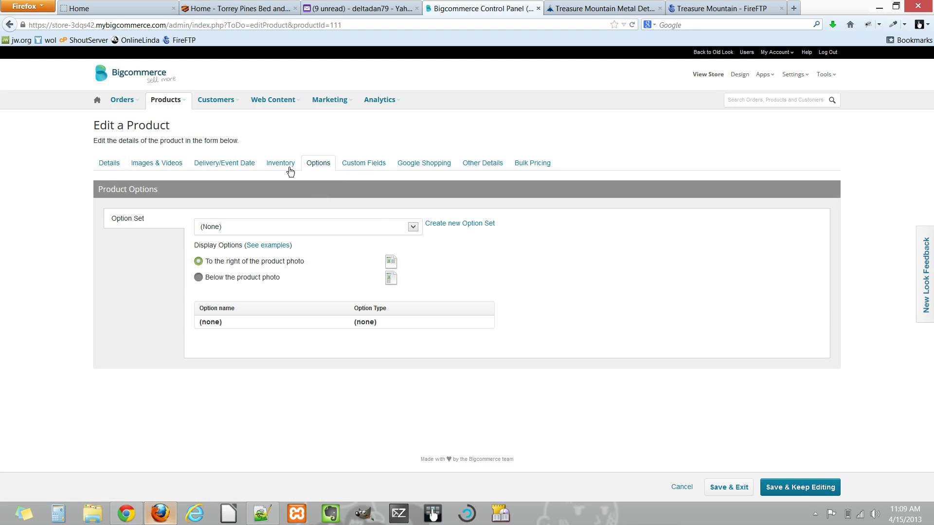
click(359, 167)
click(417, 166)
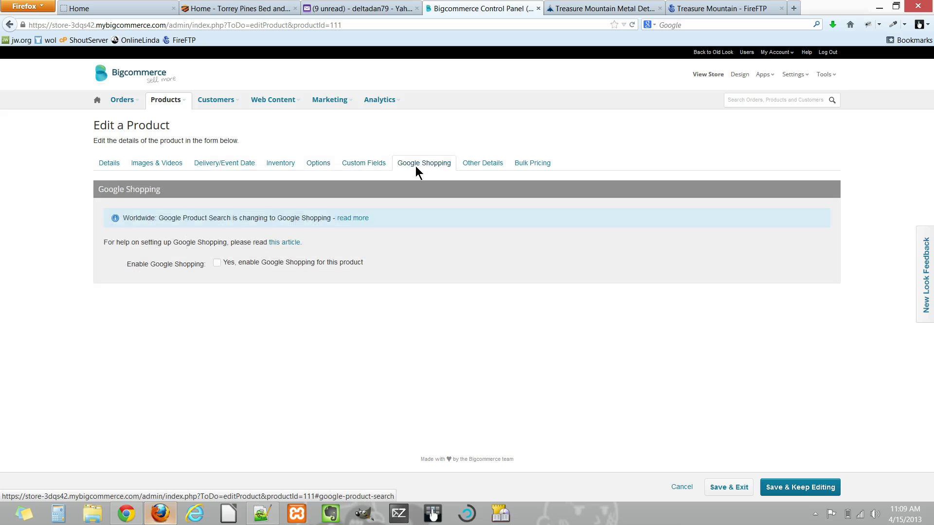
Examine the product's Other Details, including search keywords, product tags and the page title, meta keywords and meta description fields
click(474, 170)
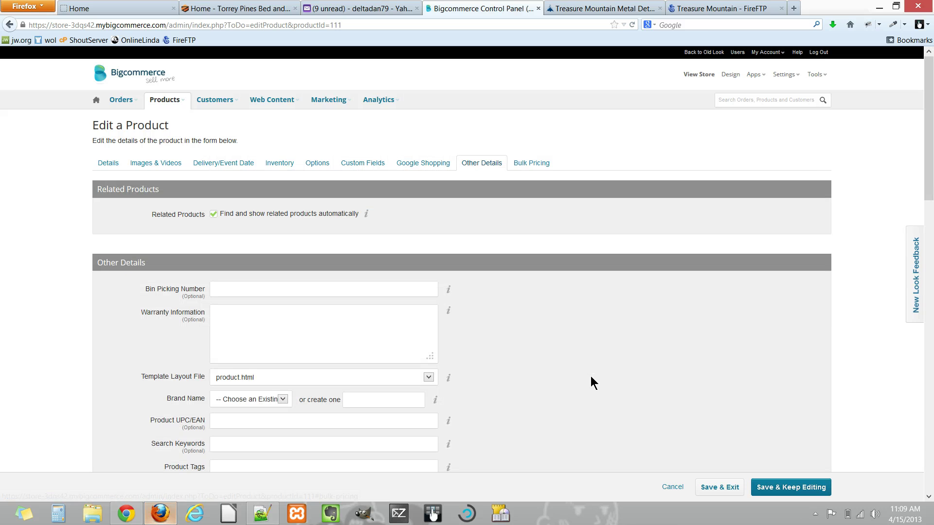
scroll(591, 375, down, 5)
scroll(590, 375, down, 9)
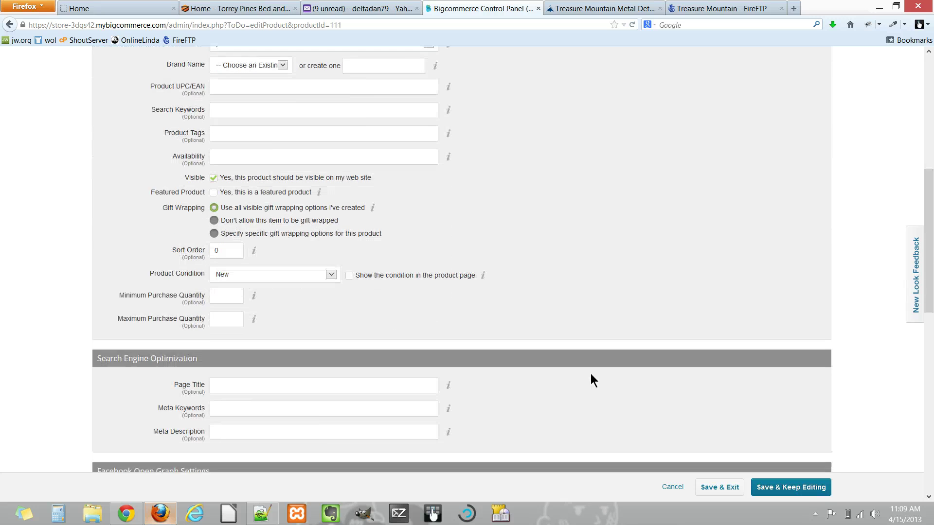
scroll(590, 379, up, 8)
scroll(591, 380, up, 5)
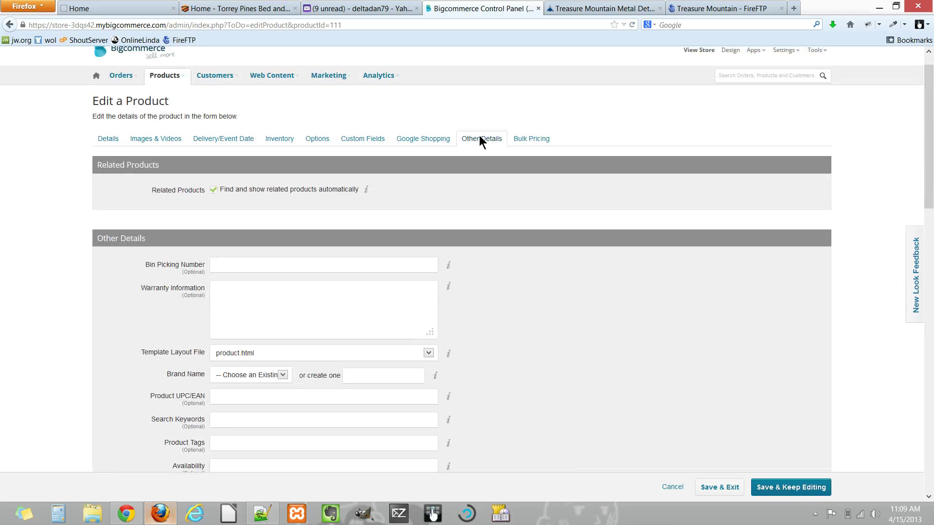
scroll(562, 364, down, 3)
scroll(559, 350, down, 10)
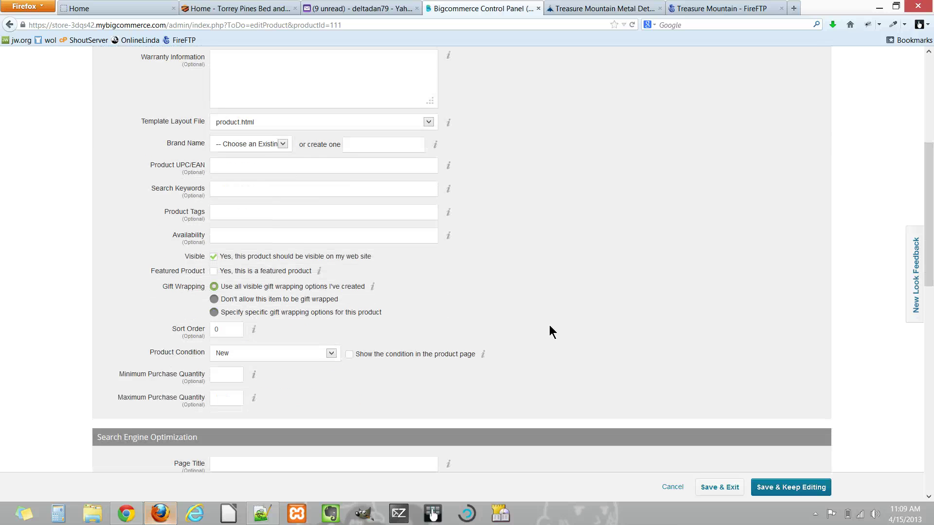
click(223, 297)
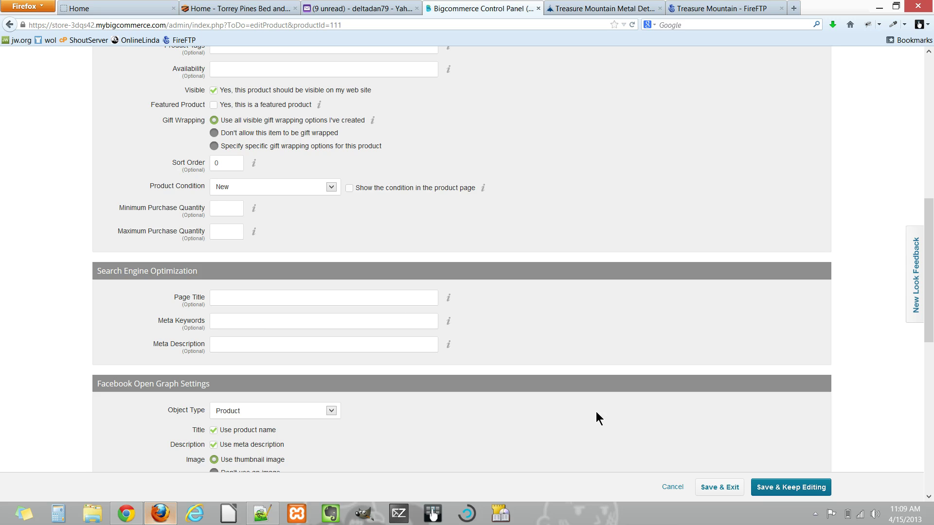
scroll(596, 412, up, 3)
scroll(596, 412, down, 2)
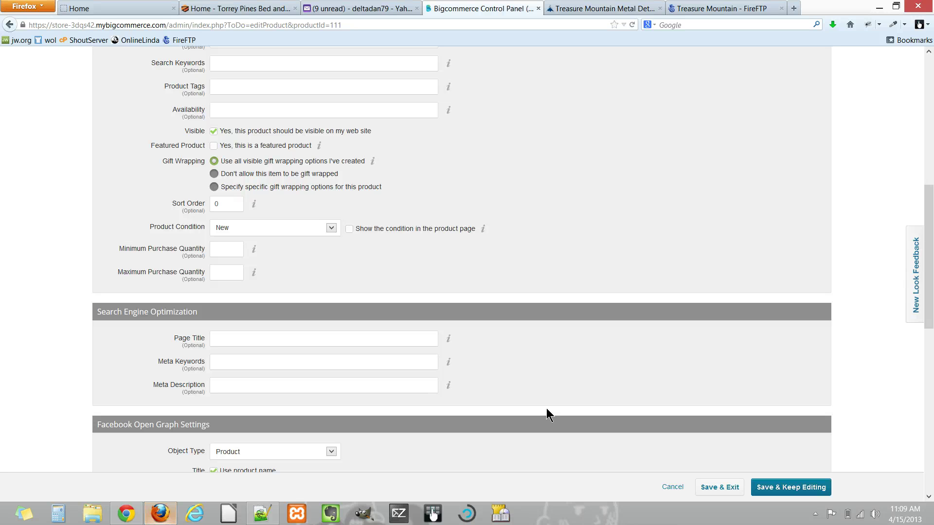
scroll(547, 407, down, 3)
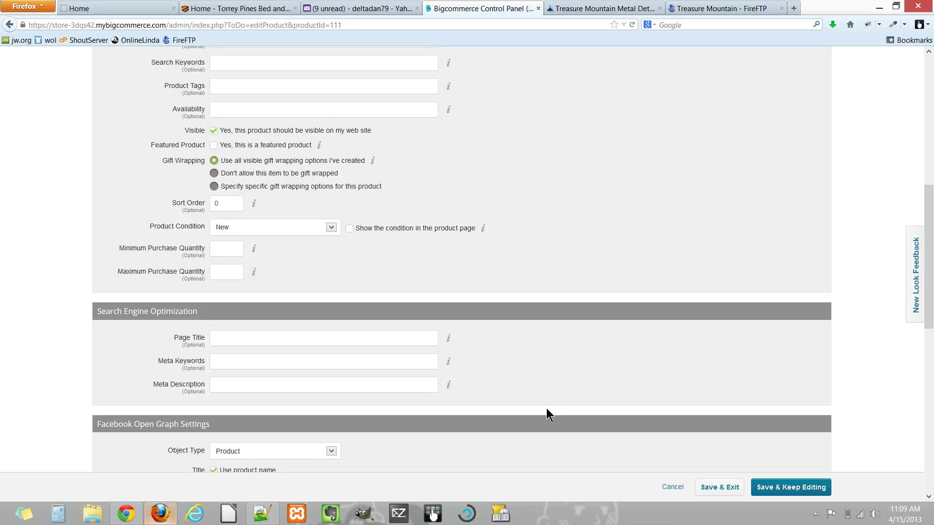
scroll(544, 416, up, 4)
scroll(544, 417, up, 6)
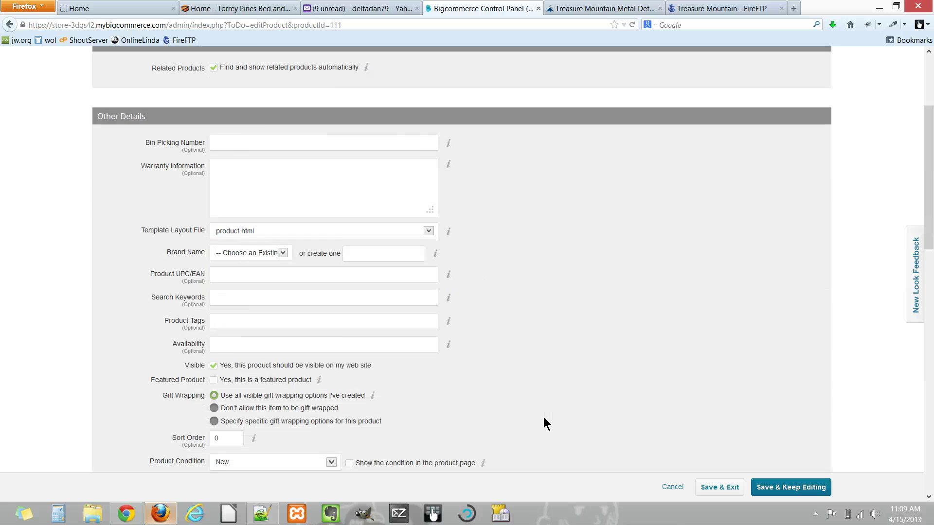
scroll(602, 196, up, 1)
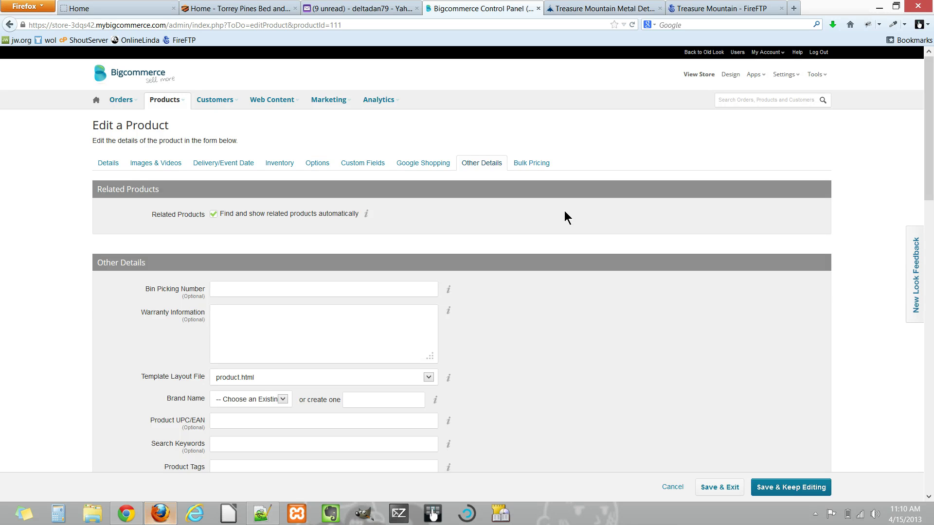
Dismiss the low battery warning and recheck the product's Search Engine Optimization fields
scroll(571, 345, down, 5)
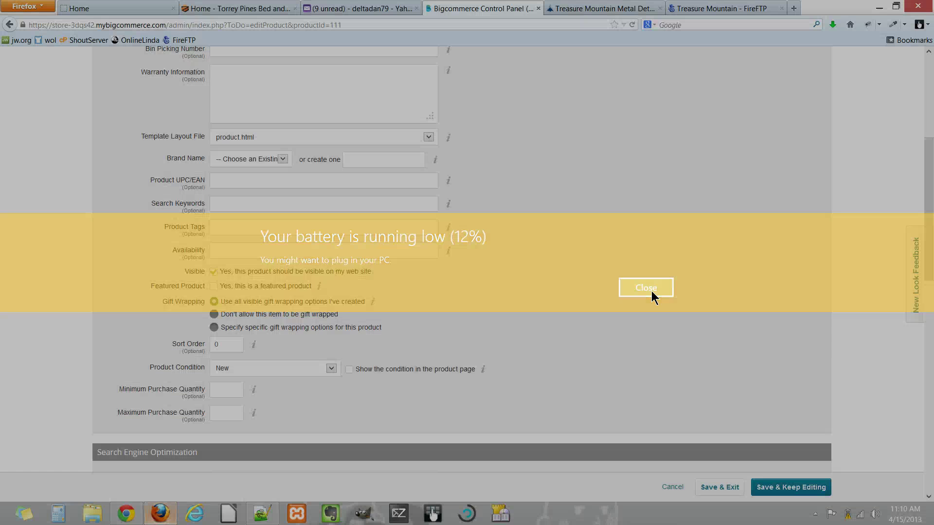
click(652, 291)
scroll(648, 447, up, 4)
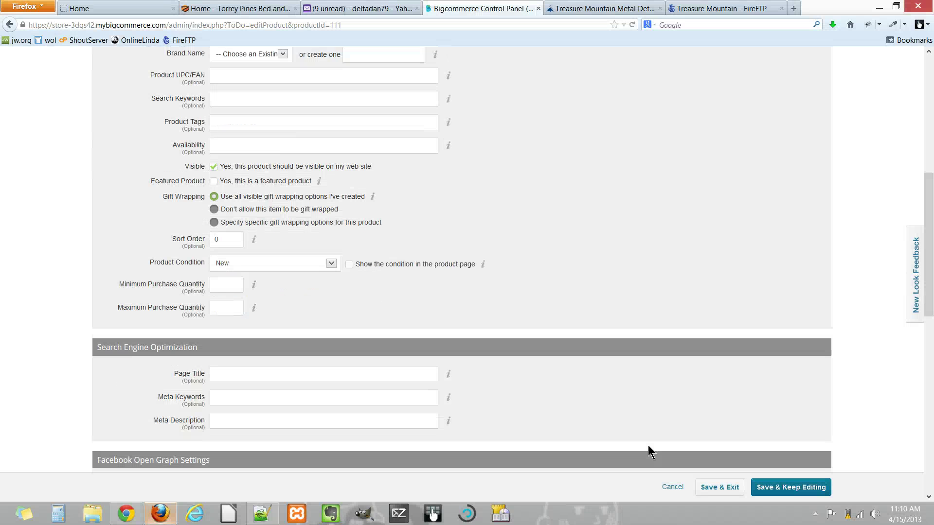
scroll(648, 451, up, 1)
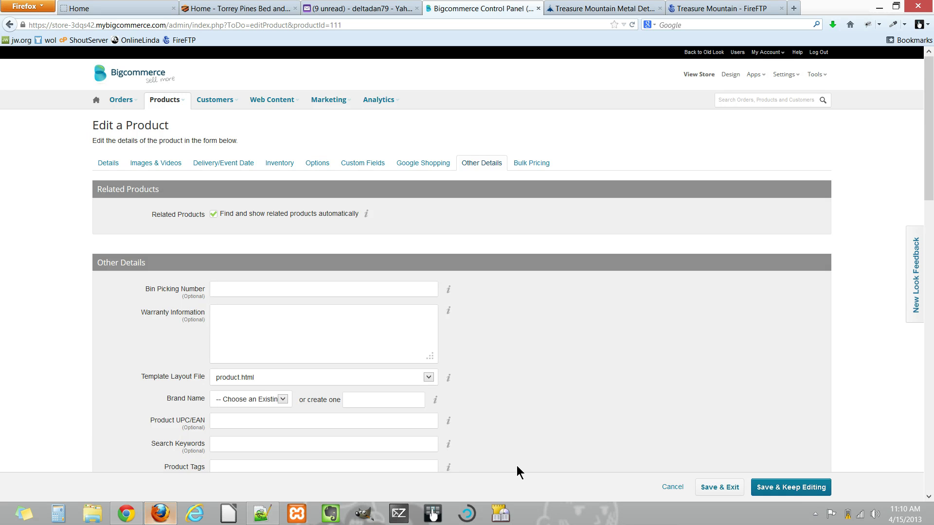
Show the list of store settings categories
key(ctrl+l)
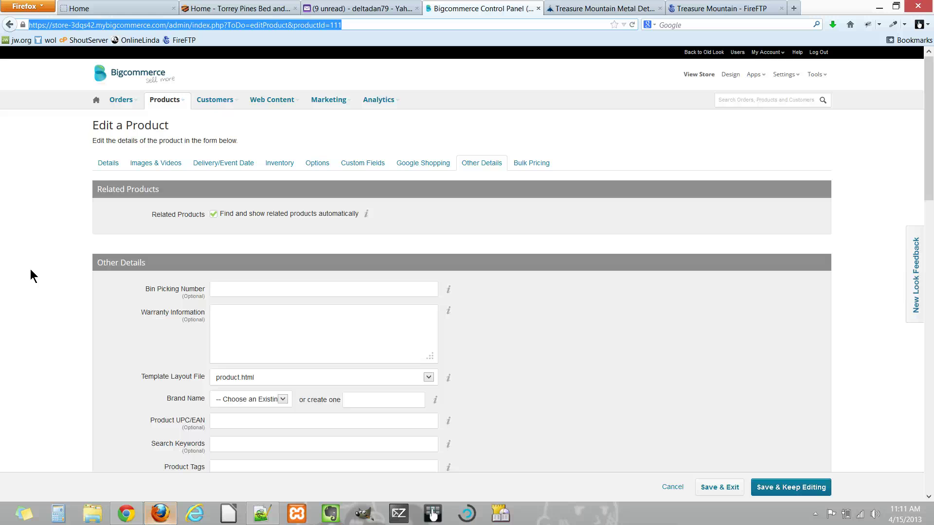
click(786, 80)
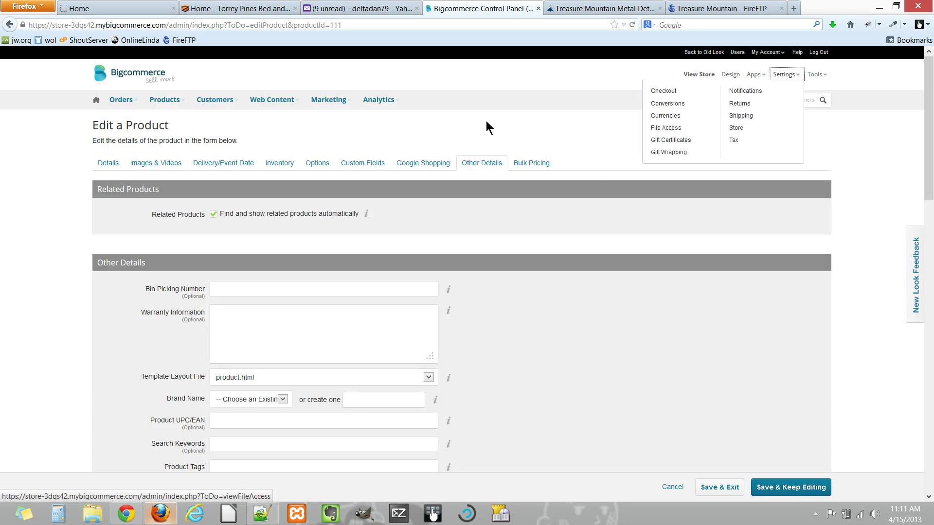